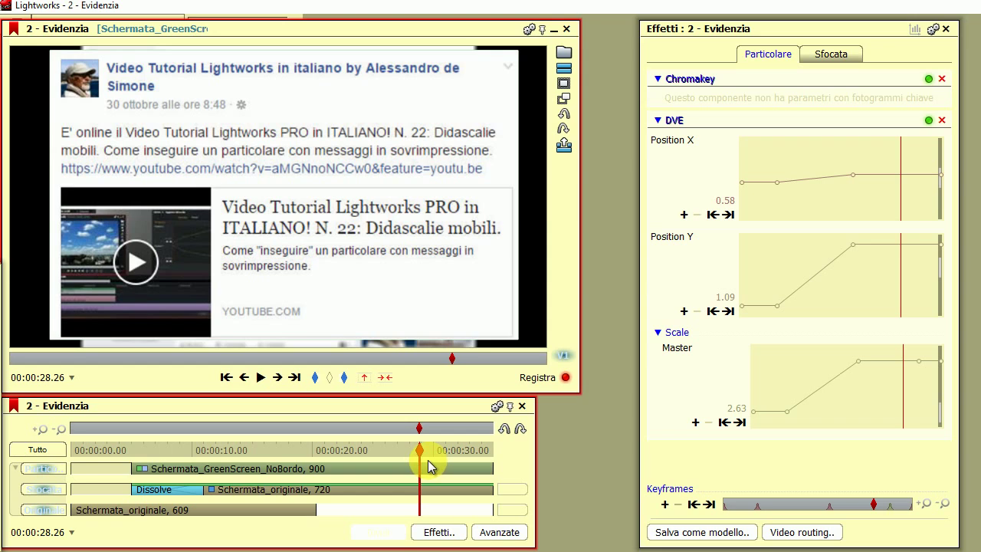
# Review the 2 - Evidenzia sequence at several points between about 6 and 26 seconds, checking the zoomed post against its DVE curves
pyautogui.click(389, 452)
pyautogui.click(166, 475)
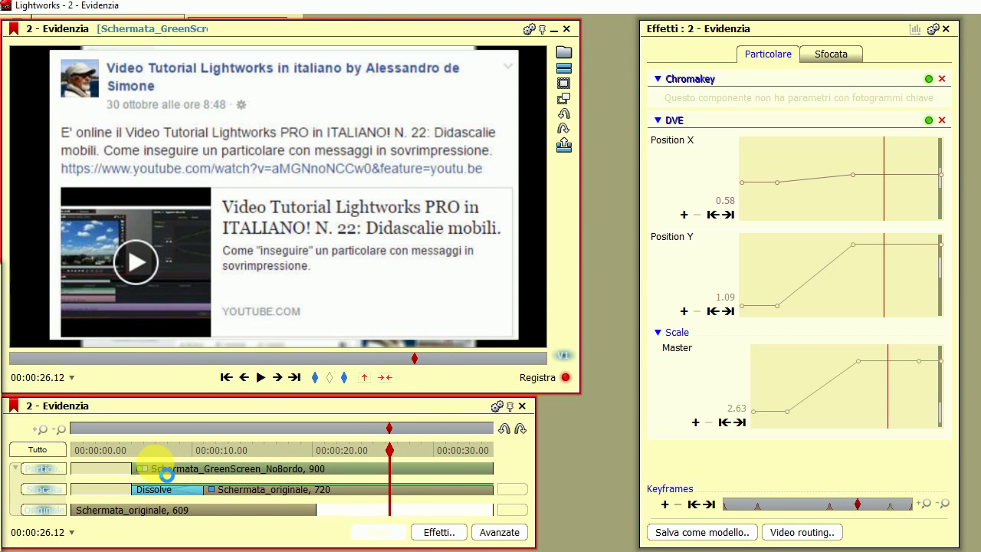
pyautogui.click(156, 469)
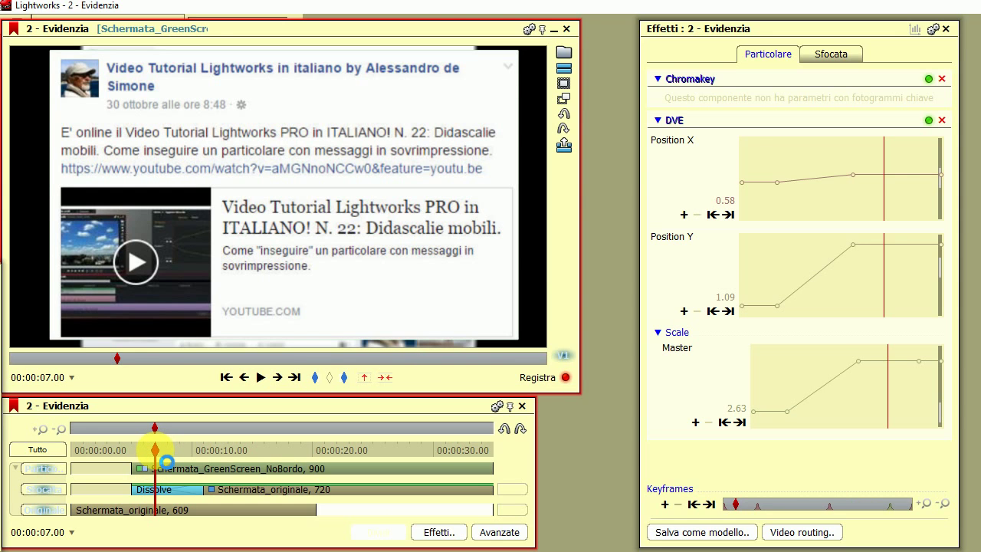
pyautogui.click(166, 463)
pyautogui.press('Left')
pyautogui.press('Left')
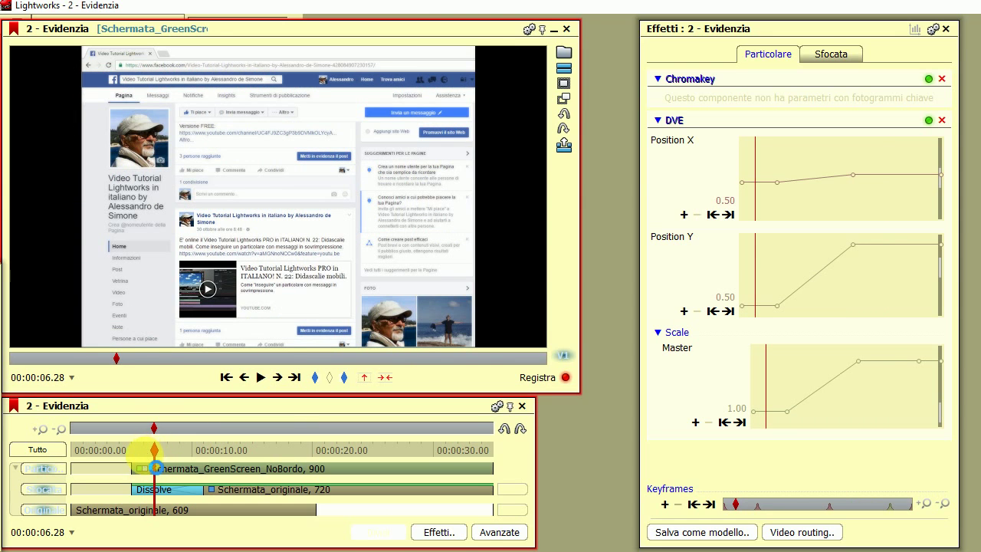
pyautogui.click(150, 467)
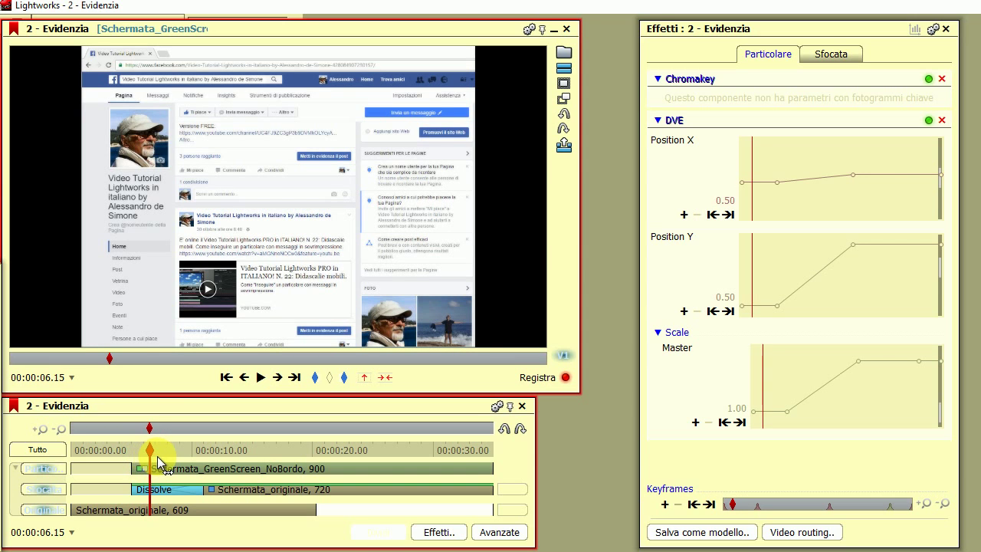
pyautogui.click(241, 477)
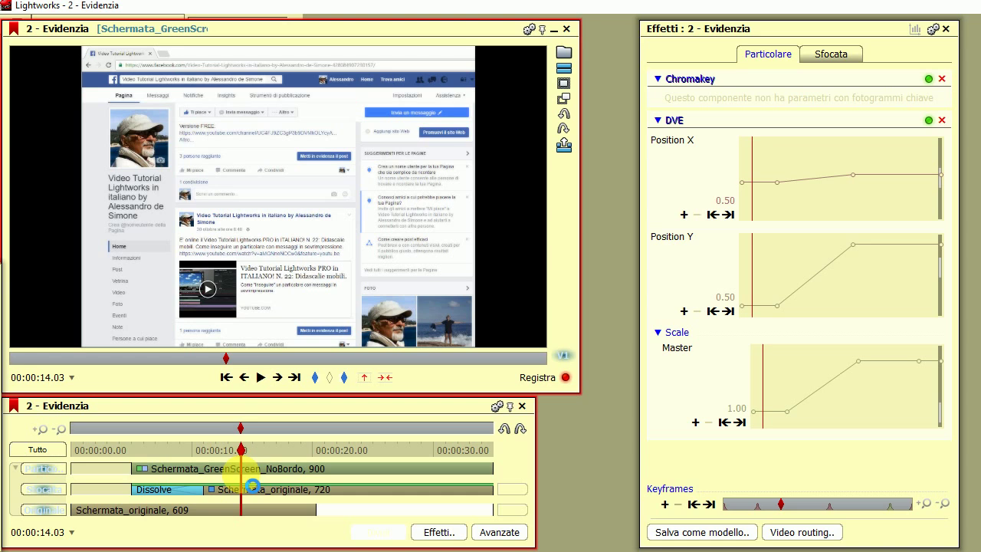
pyautogui.moveTo(275, 266); pyautogui.dragTo(263, 297)
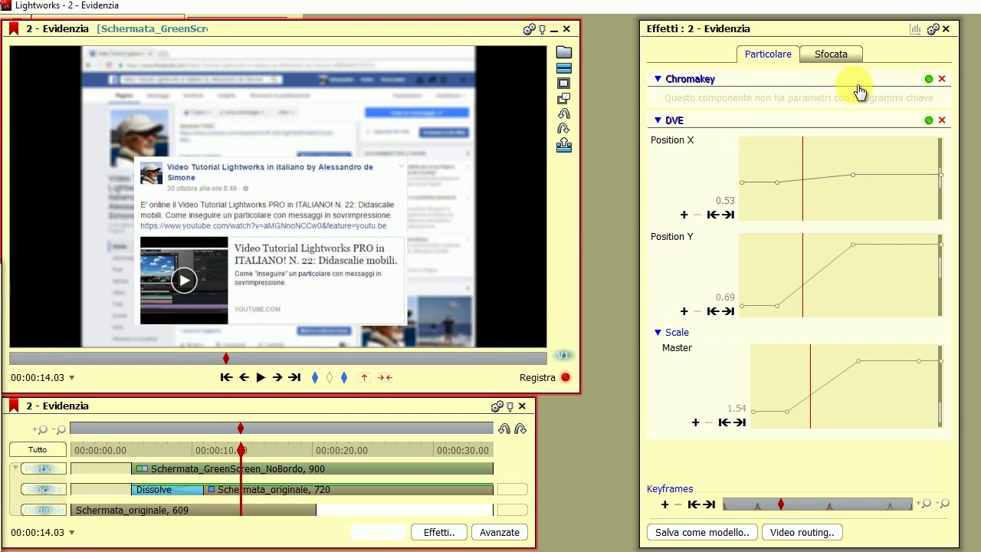
pyautogui.click(851, 57)
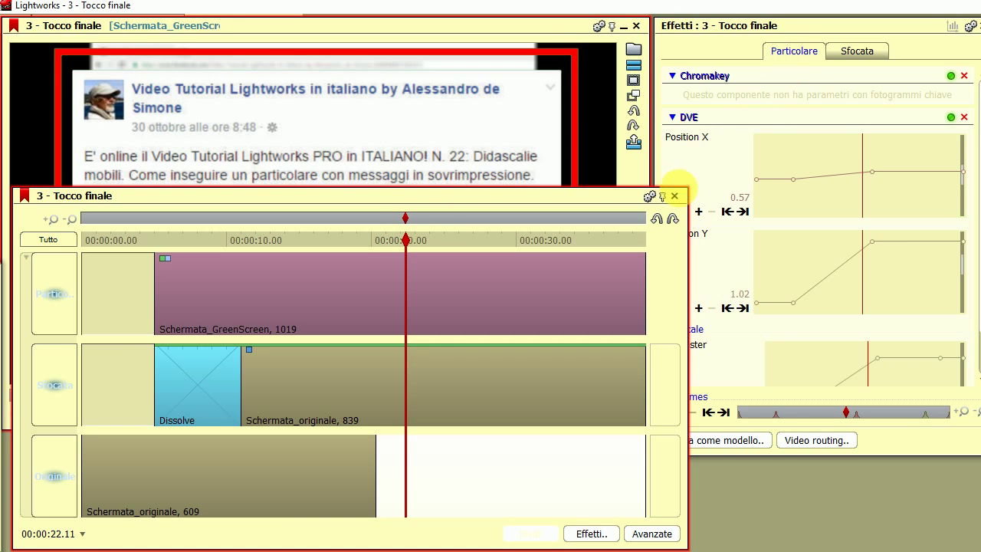
# Reduce the height of the 3 - Tocco finale timeline and enlarge the effects window to make room for the preview and parameters
pyautogui.moveTo(629, 197); pyautogui.dragTo(619, 298)
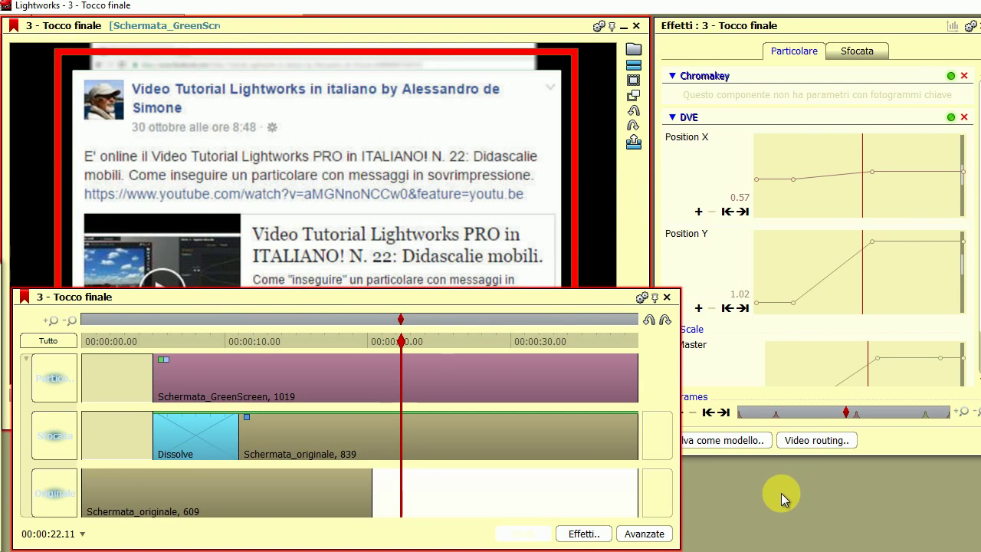
pyautogui.moveTo(779, 463); pyautogui.dragTo(772, 537)
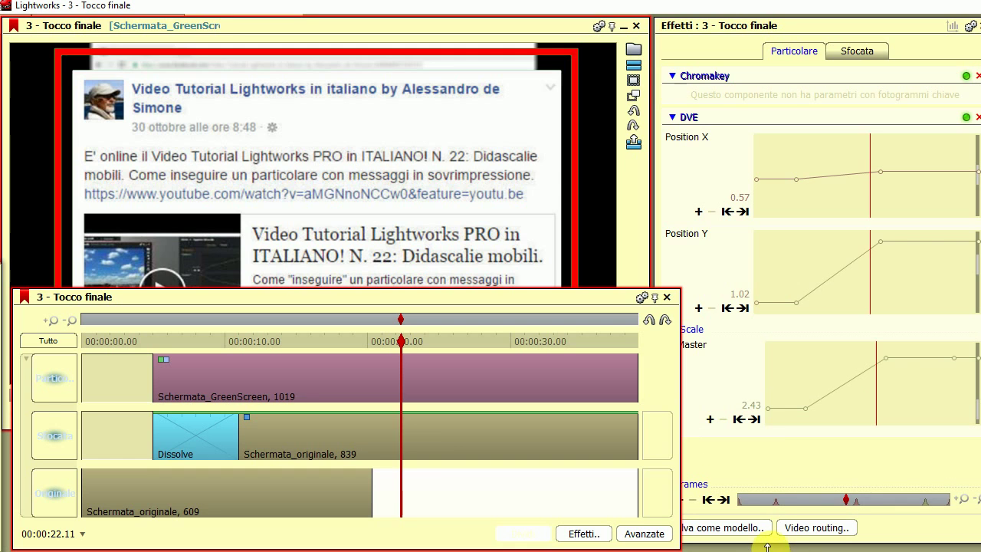
pyautogui.click(245, 422)
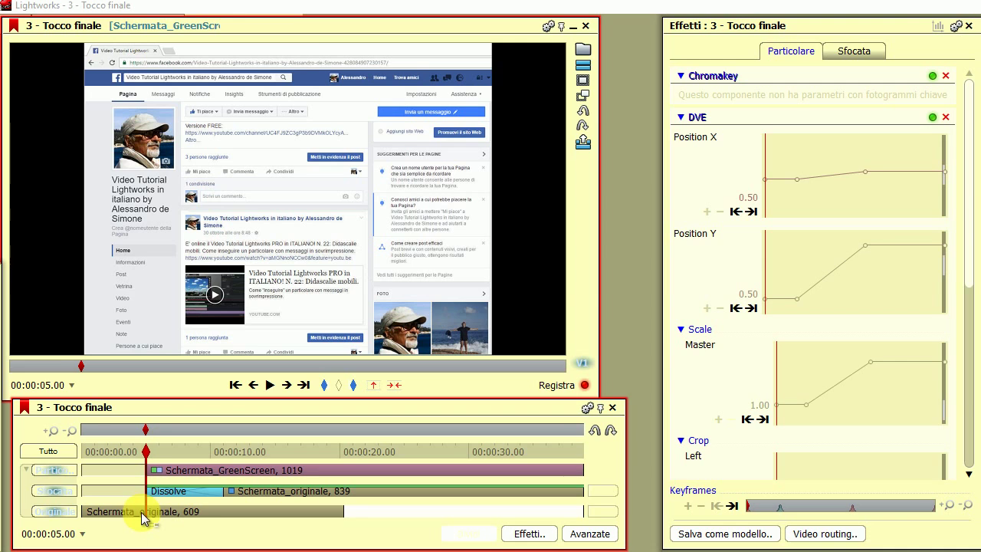
# Scrub the 3 - Tocco finale sequence from 5 seconds to 00:00:11.06 to preview the blur and red frame
pyautogui.moveTo(148, 452); pyautogui.dragTo(172, 463)
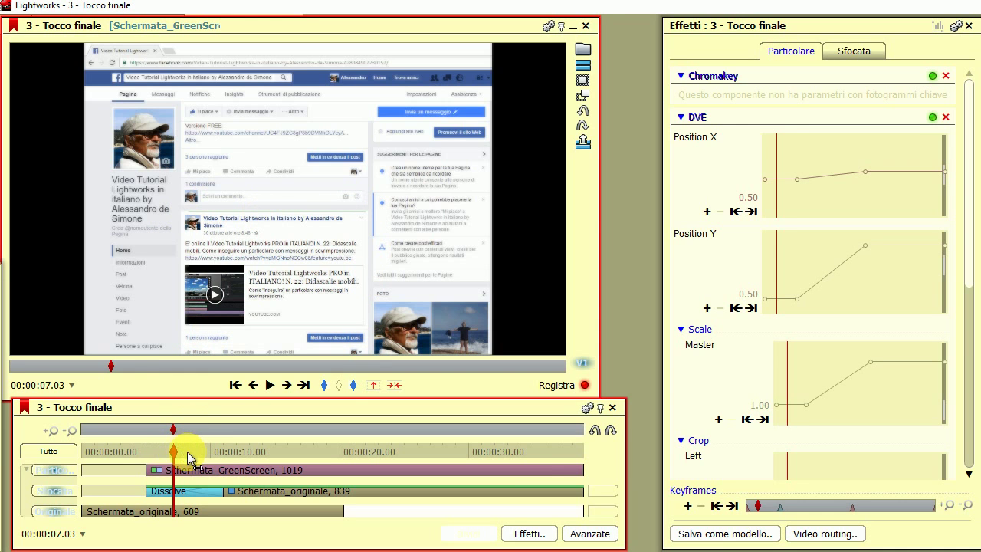
pyautogui.moveTo(177, 457); pyautogui.dragTo(225, 453)
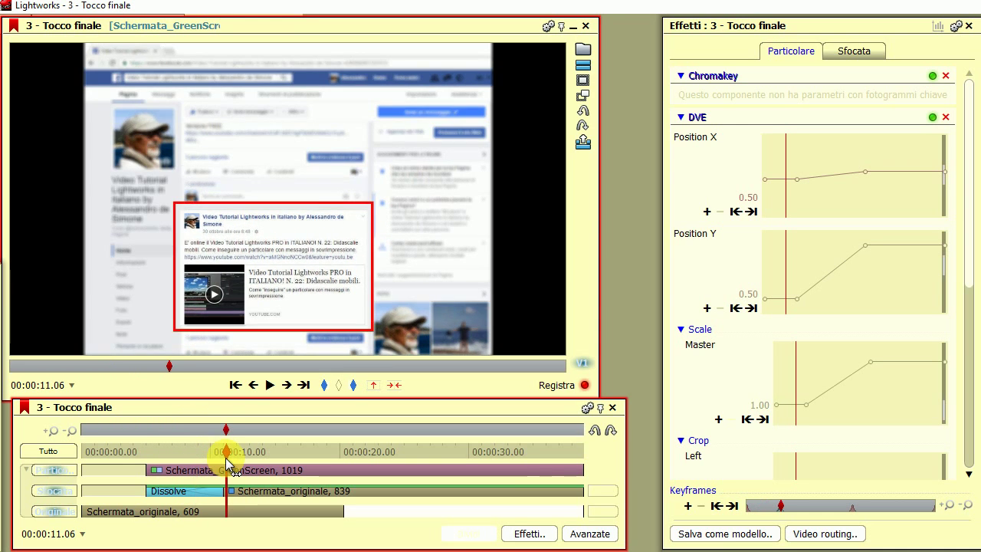
pyautogui.click(205, 288)
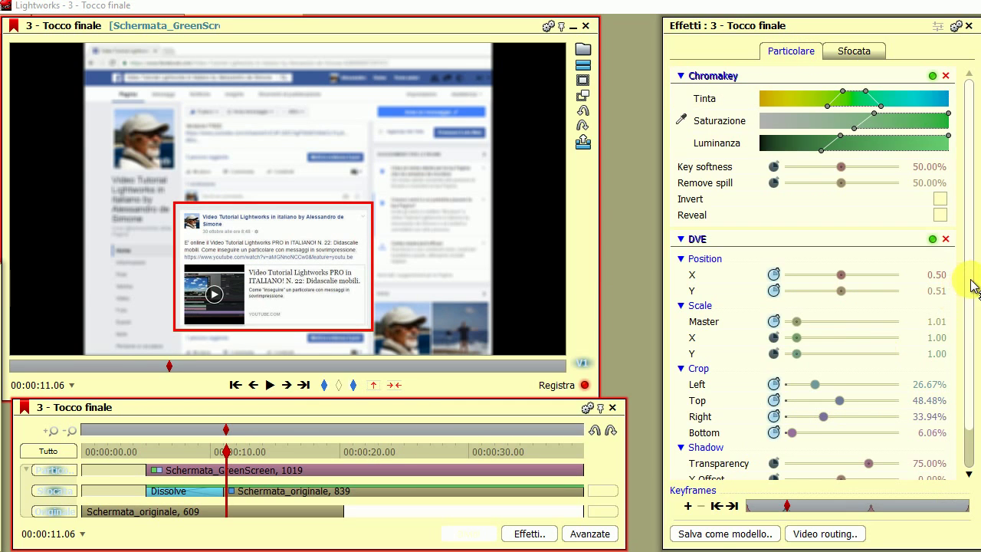
# Compare the Particolare track's DVE crop values at 00:00:08.17 and 00:00:11.22
pyautogui.scroll(-2, 974, 285)
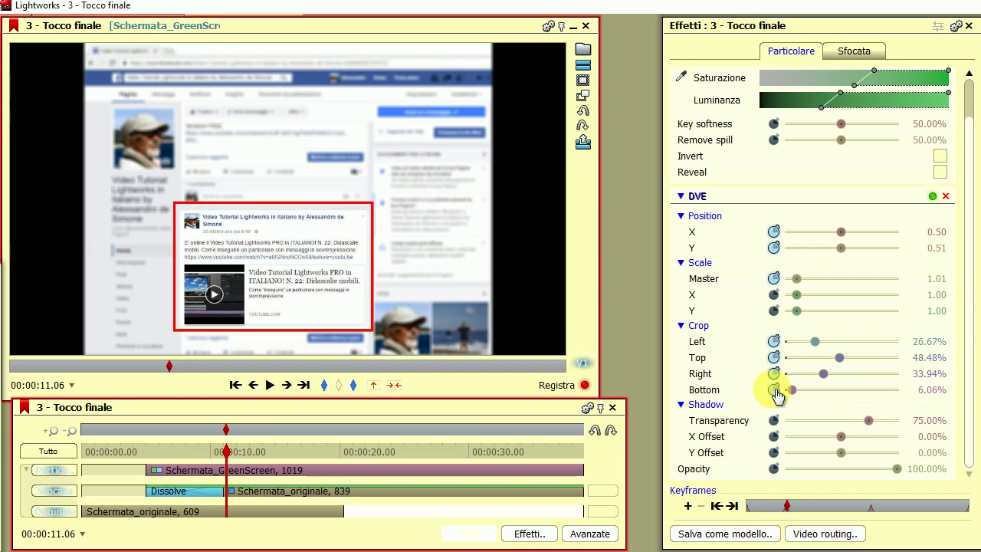
pyautogui.moveTo(576, 367)
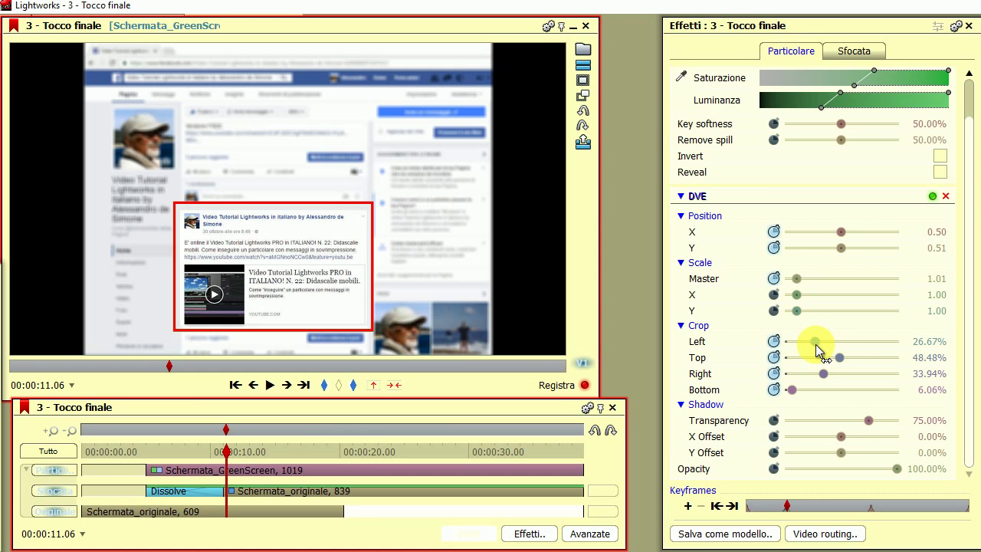
pyautogui.moveTo(225, 451); pyautogui.dragTo(192, 452)
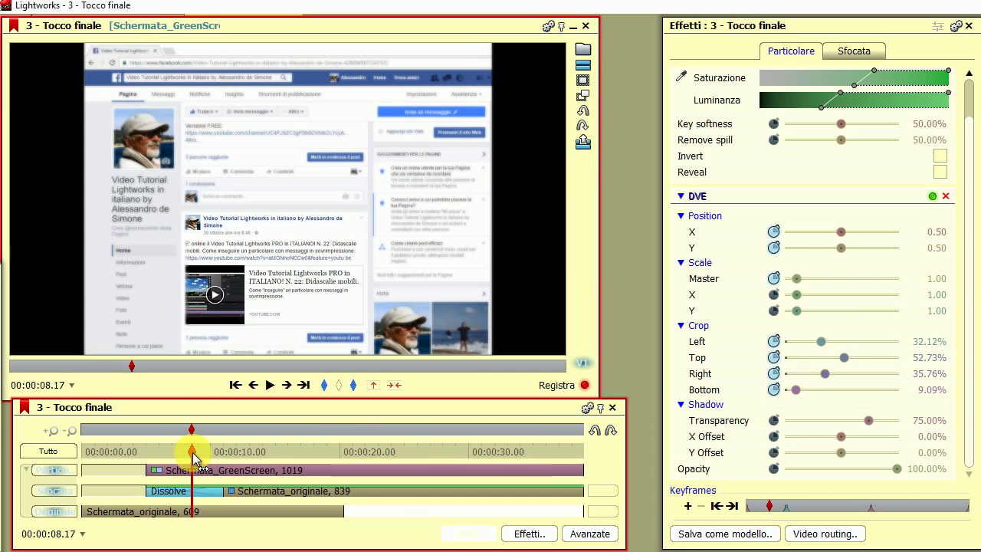
pyautogui.moveTo(193, 454); pyautogui.dragTo(235, 456)
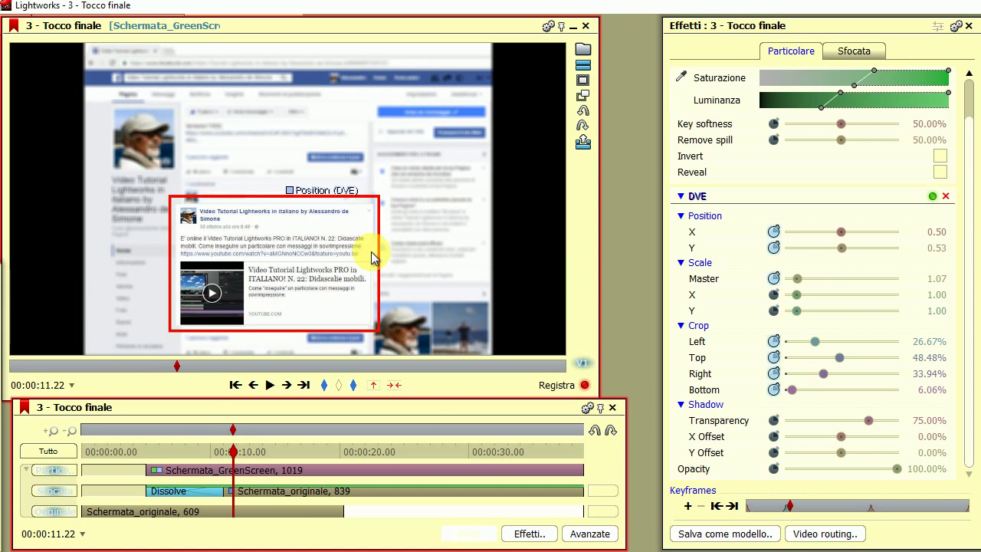
# Display the keyframe graphs of the Particolare track and examine the Position, Scale and Crop curves
pyautogui.click(938, 27)
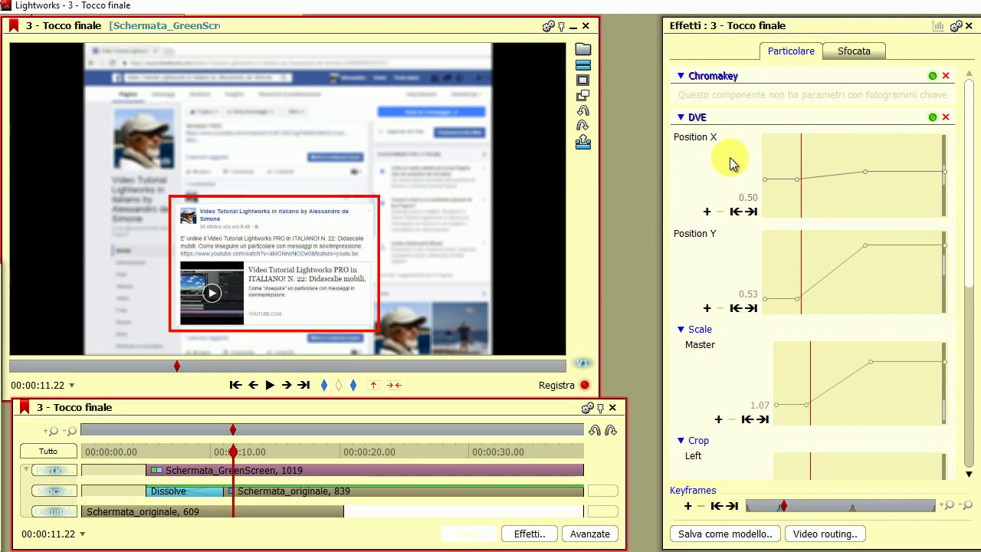
pyautogui.moveTo(769, 172)
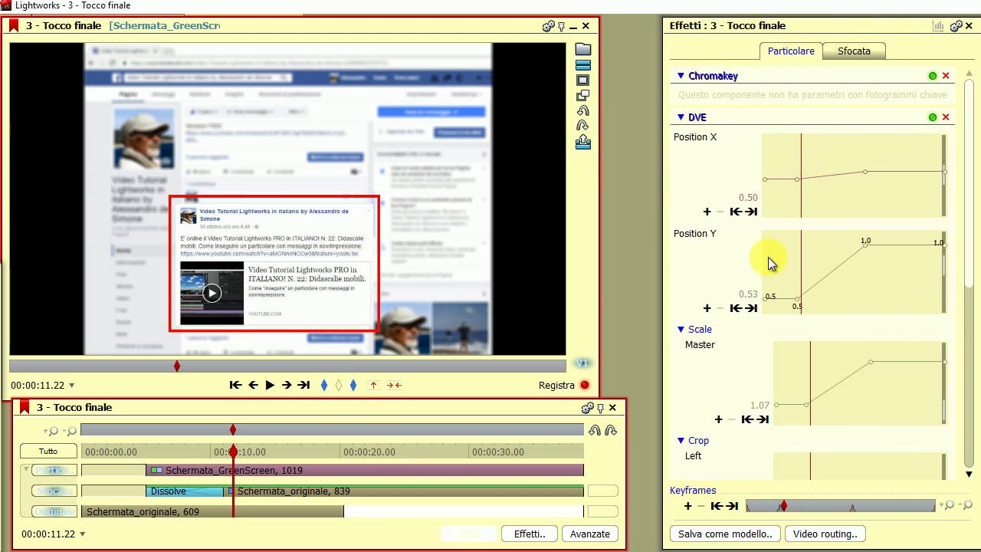
pyautogui.moveTo(843, 298)
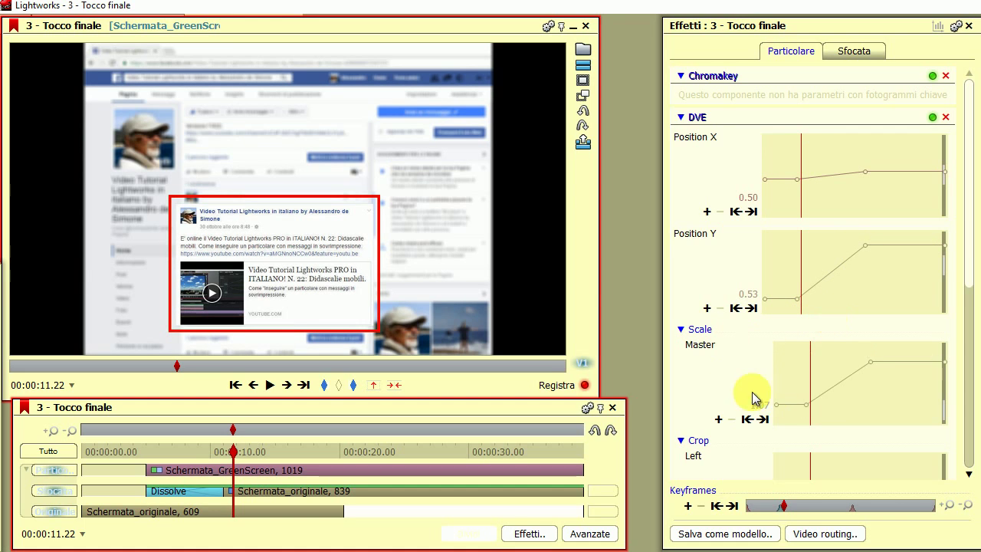
pyautogui.moveTo(811, 411)
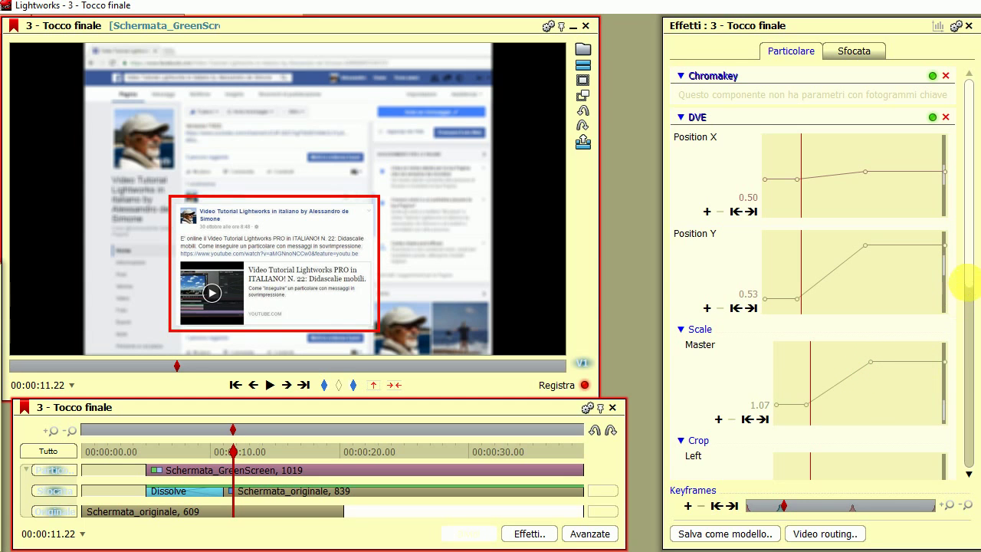
pyautogui.moveTo(969, 280); pyautogui.dragTo(971, 453)
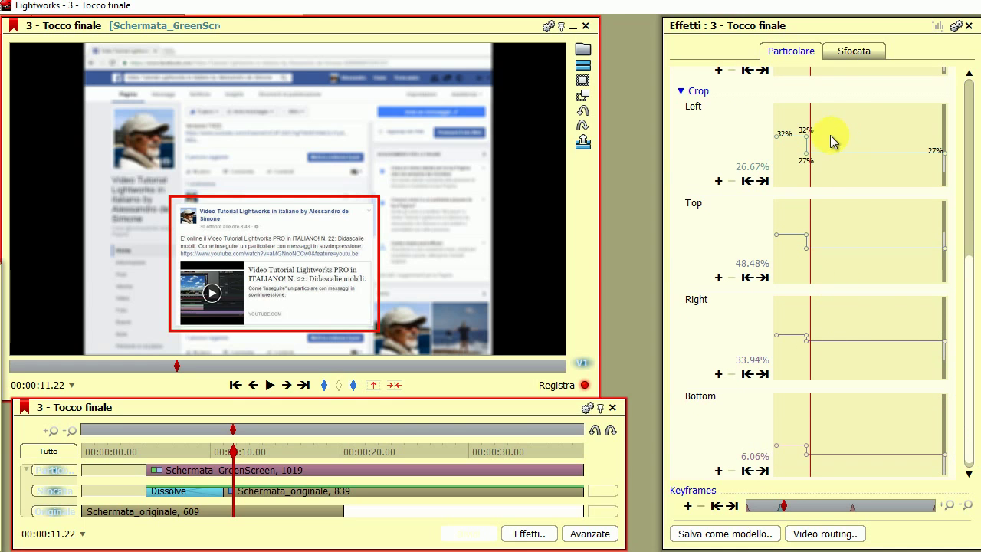
# Zoom in on the crop keyframe graphs and compare the adjacent keyframes at 00:00:11.01 and 00:00:11.00
pyautogui.click(951, 507)
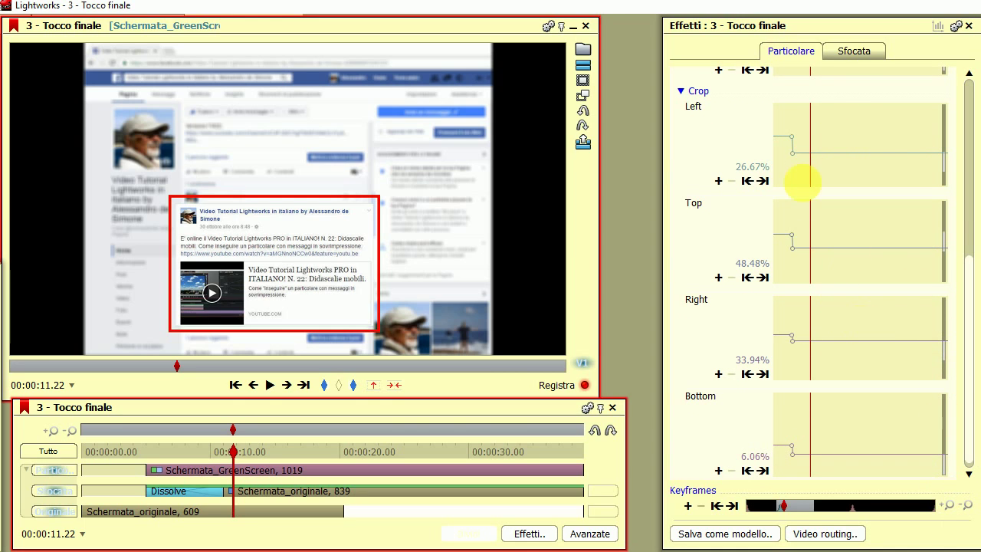
pyautogui.click(952, 507)
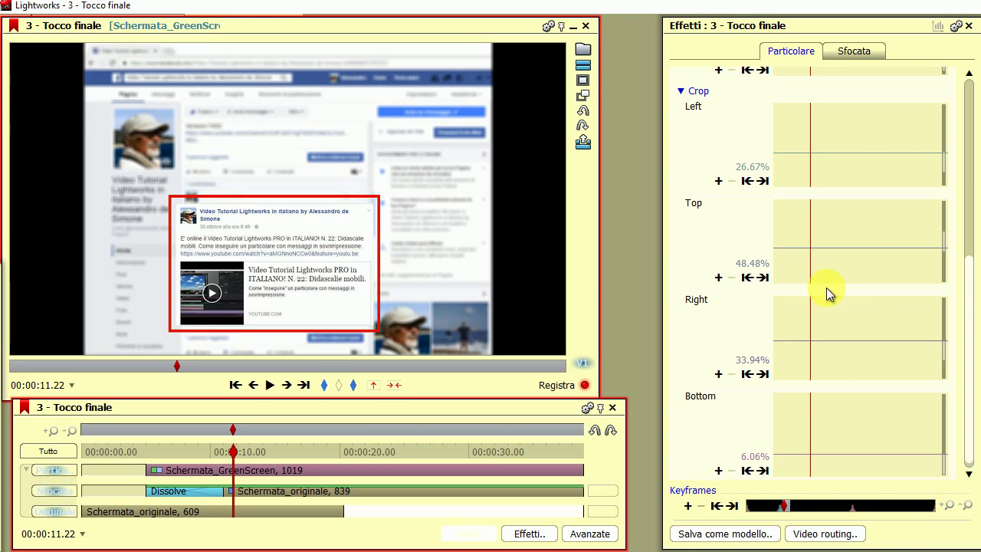
pyautogui.click(750, 471)
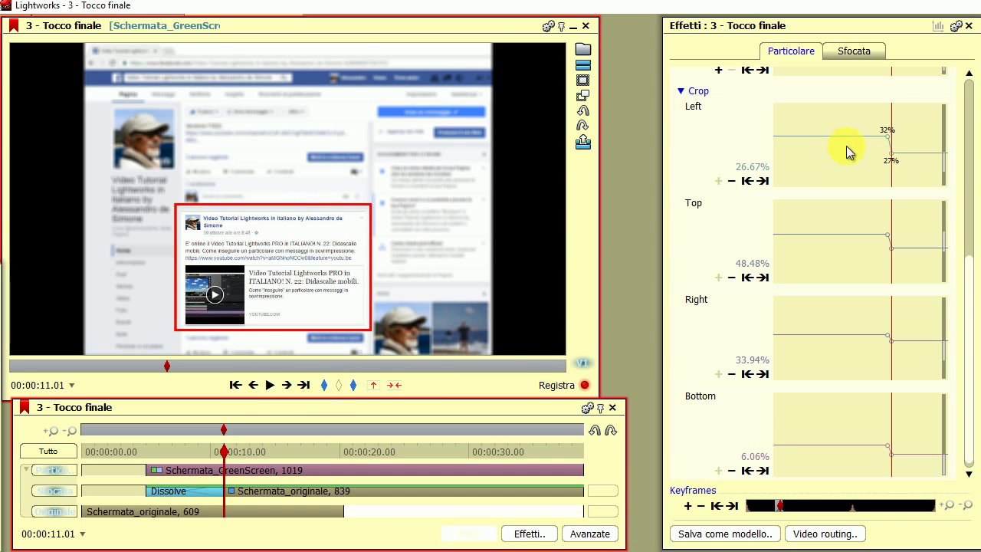
pyautogui.click(254, 385)
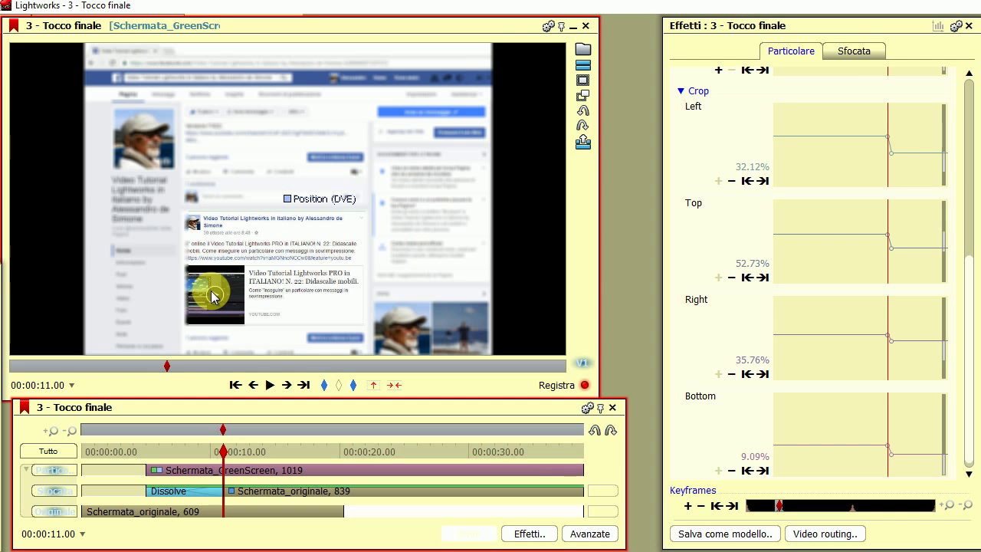
# Show the DVE parameter values with Position and Scale collapsed, and set the left crop to 27.27% at 00:00:11.01
pyautogui.click(938, 25)
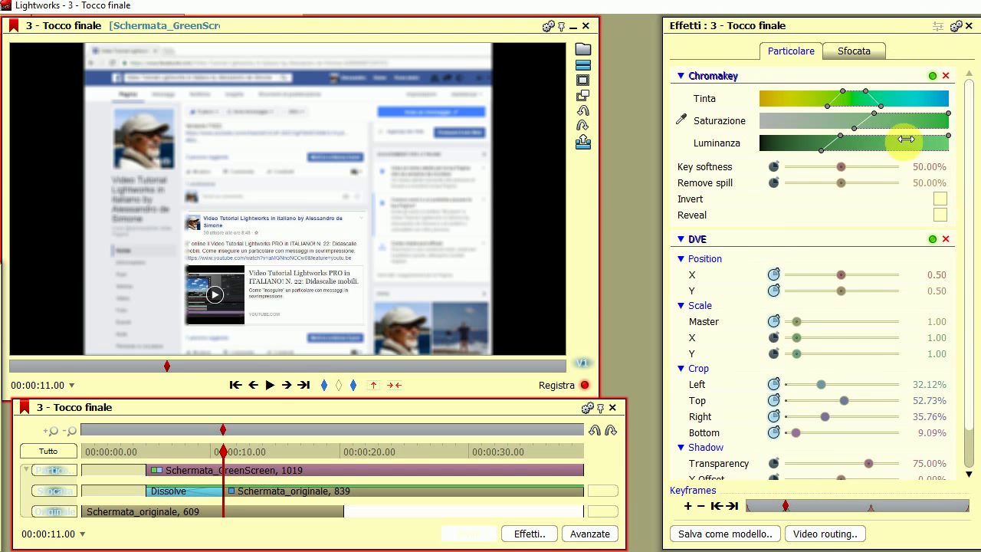
pyautogui.scroll(-2, 972, 349)
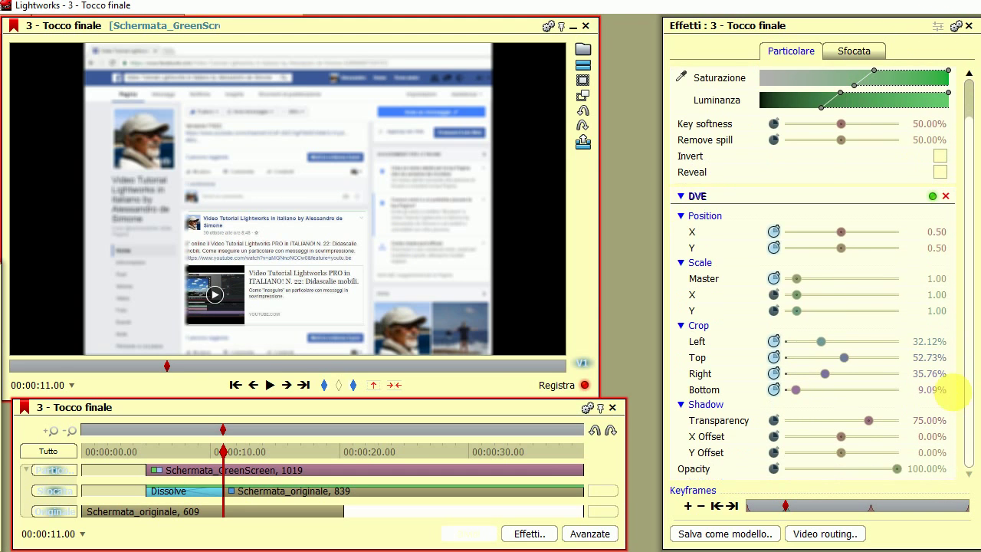
pyautogui.click(680, 217)
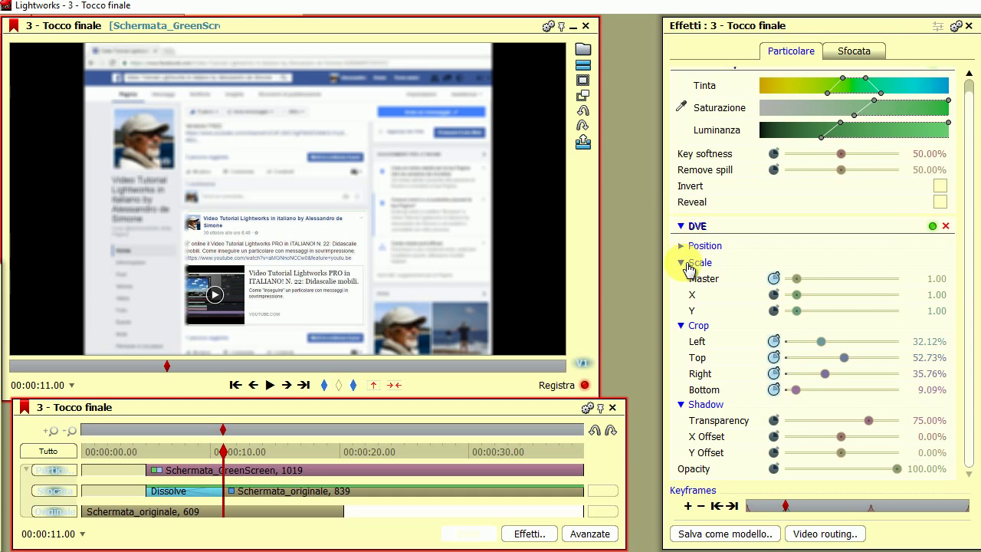
pyautogui.click(681, 262)
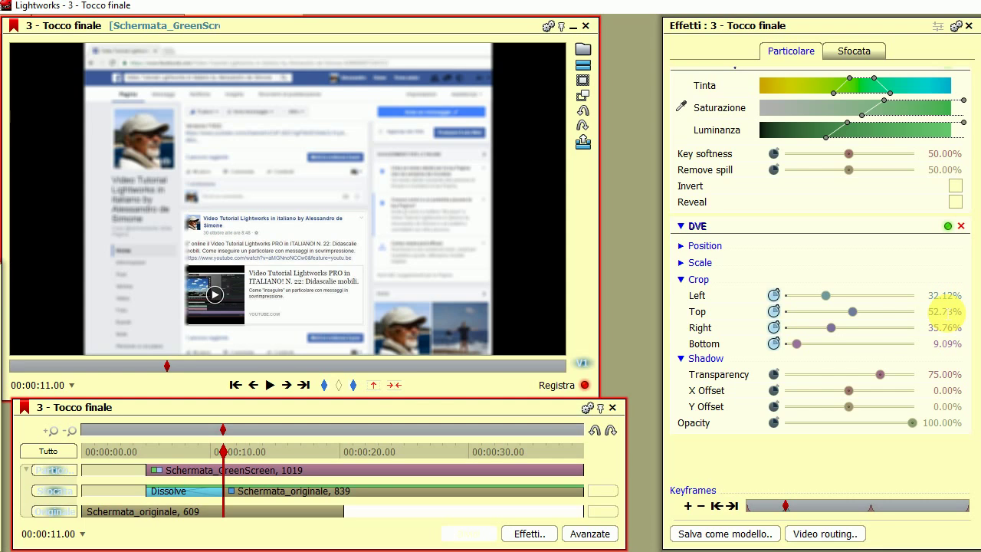
pyautogui.click(290, 390)
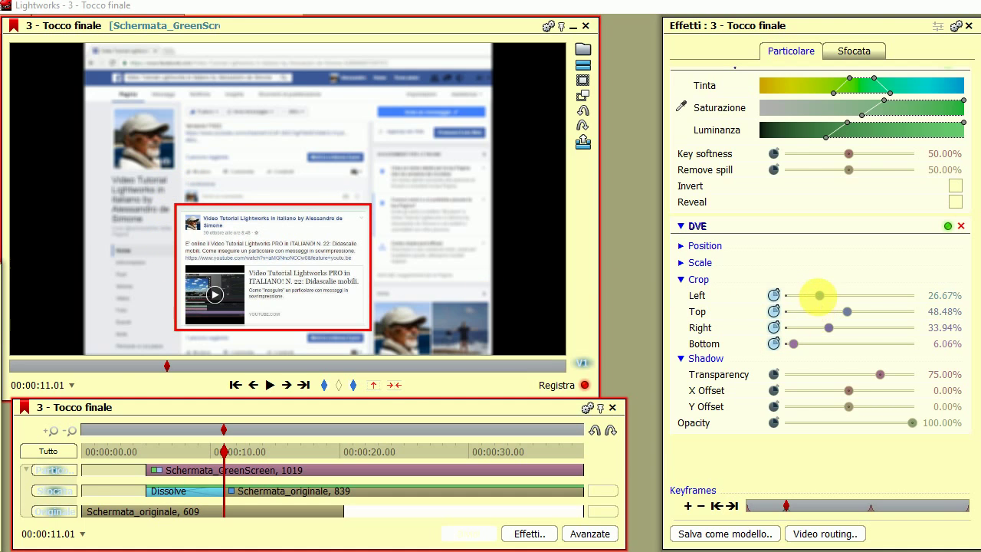
pyautogui.moveTo(820, 295)
pyautogui.mouseDown()
pyautogui.moveTo(812, 298)
pyautogui.moveTo(832, 305)
pyautogui.moveTo(821, 314)
pyautogui.mouseUp()
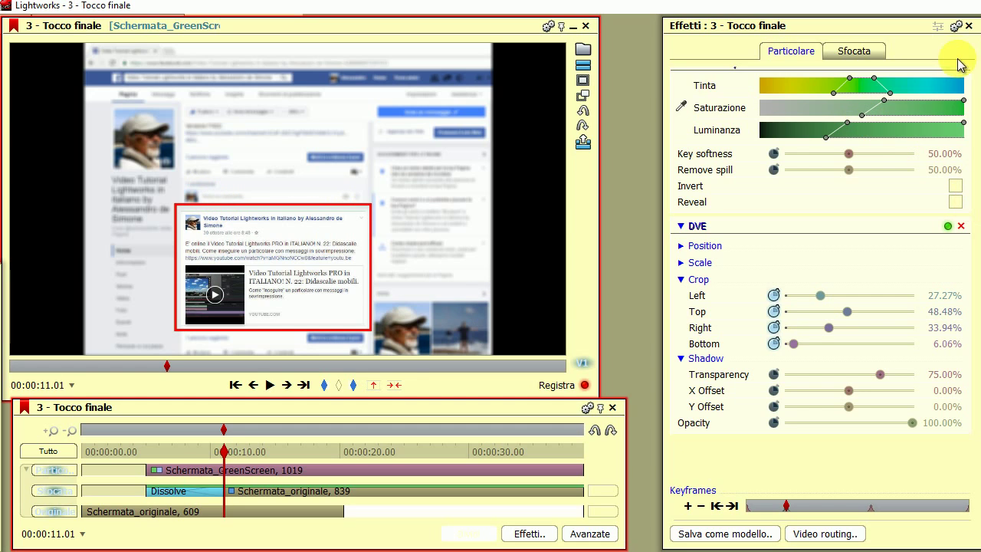
# Return to the keyframe graphs and toggle the Chromakey effect, leaving it off to expose the green border around the post
pyautogui.click(939, 28)
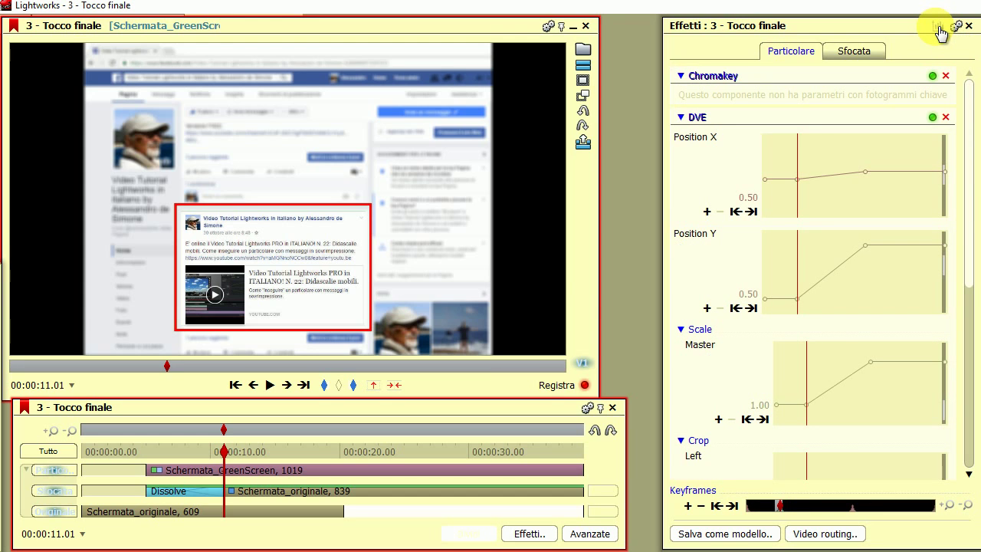
pyautogui.click(934, 75)
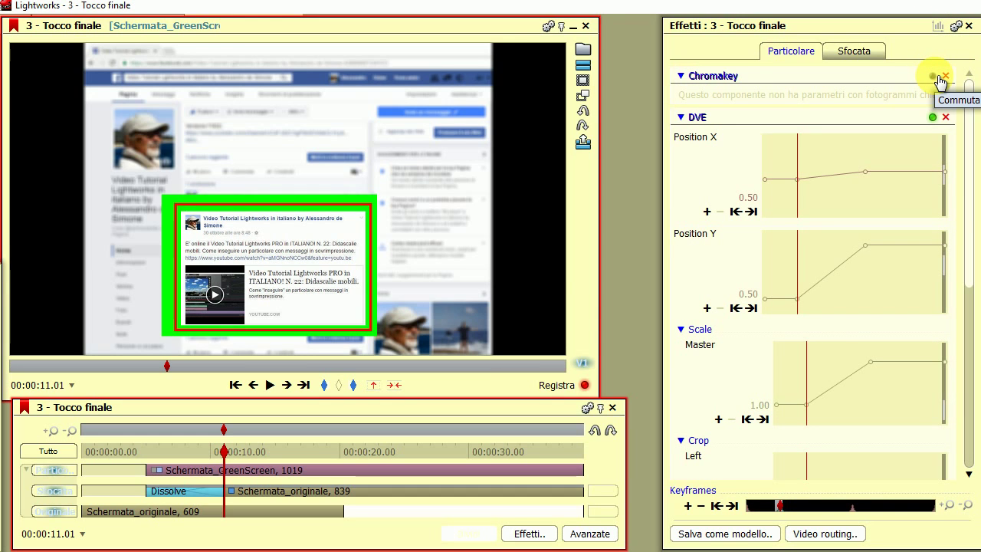
pyautogui.click(935, 76)
pyautogui.click(939, 77)
pyautogui.click(938, 77)
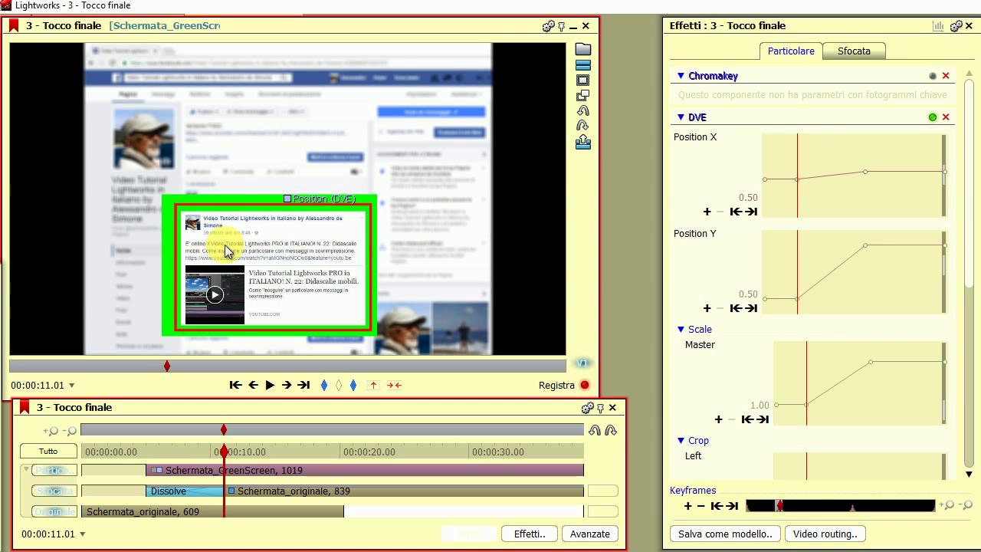
# Turn the Chromakey effect back on and advance the playhead to 00:00:15.00 to view the enlarging framed post
pyautogui.click(932, 76)
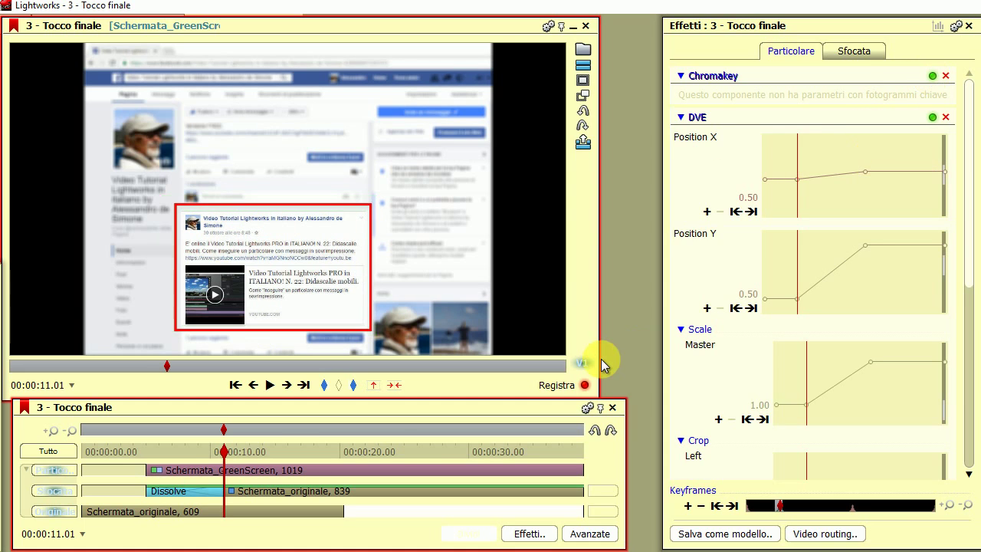
pyautogui.click(228, 452)
pyautogui.click(248, 452)
pyautogui.click(275, 453)
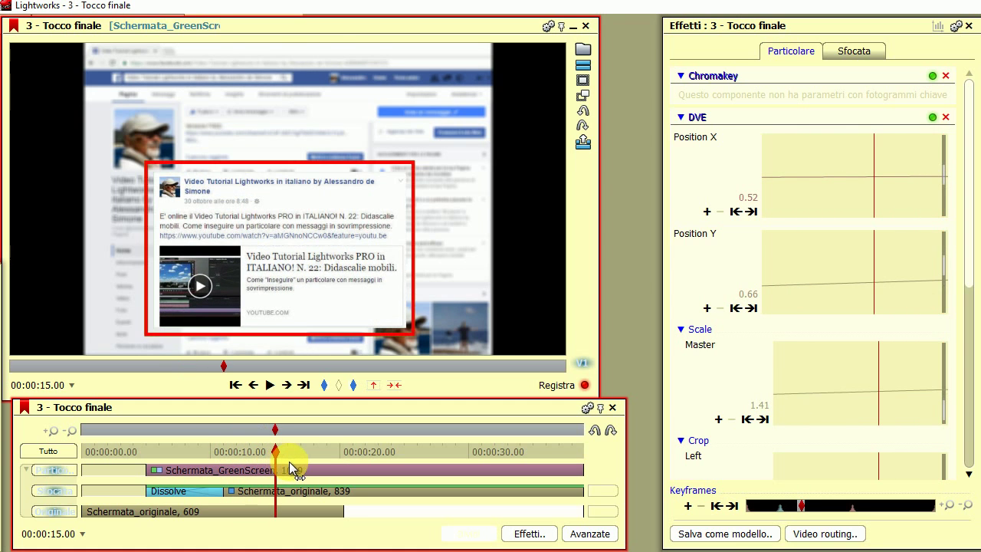
# Move the playhead to 00:00:17.02 and toggle Chromakey off and on to compare the post with and without its green border
pyautogui.click(298, 452)
pyautogui.click(301, 453)
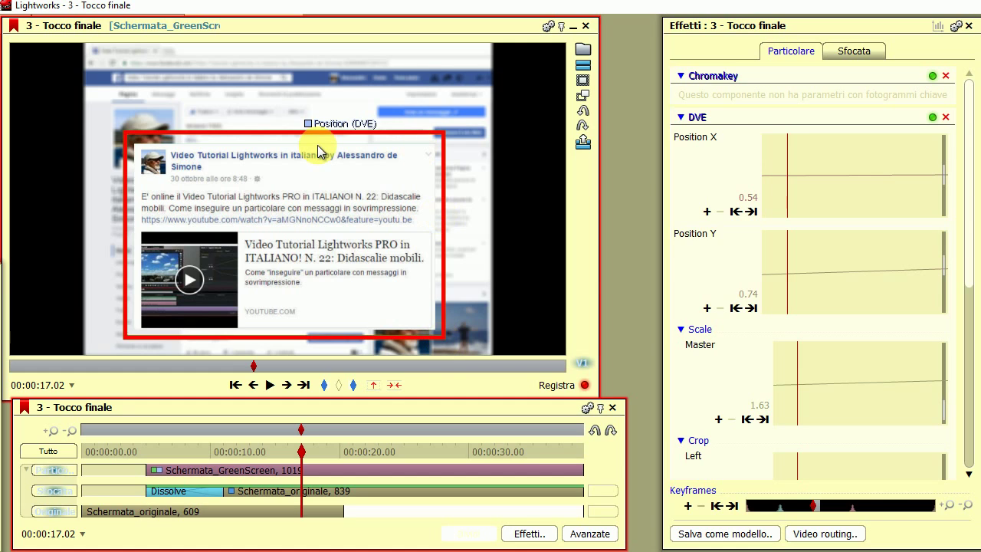
pyautogui.click(934, 76)
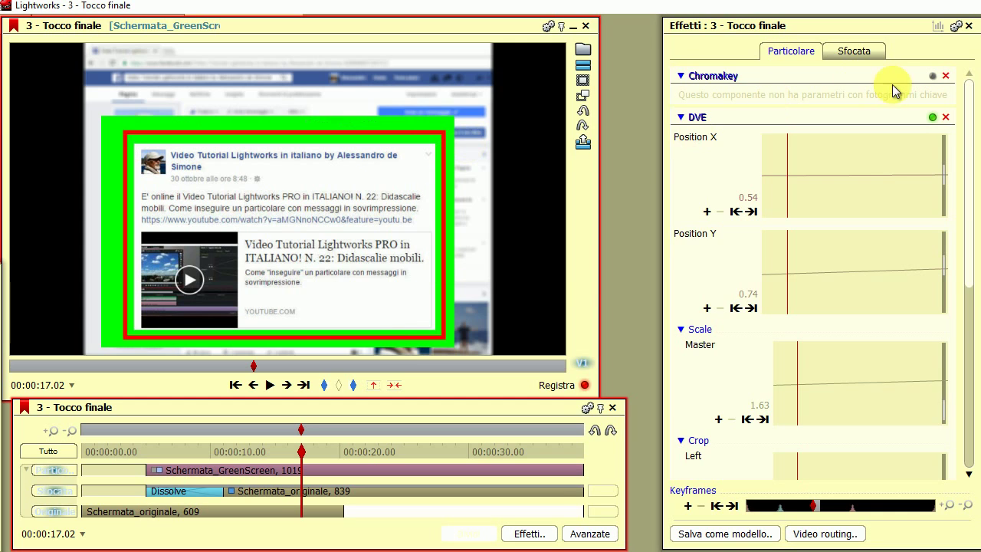
pyautogui.click(933, 76)
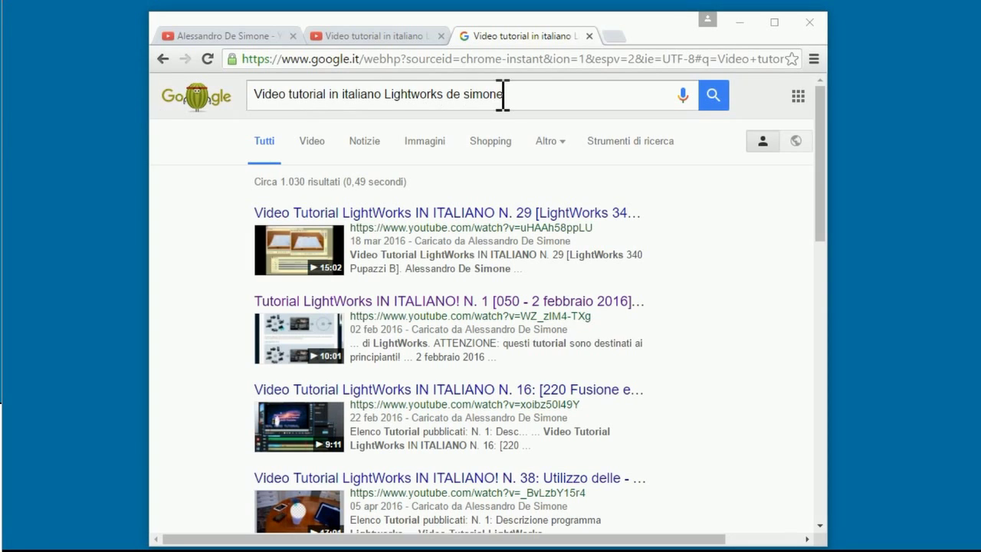
# Switch to the web browser, highlight the Google query for the Italian Lightworks video tutorials and look through the results
pyautogui.moveTo(503, 95); pyautogui.dragTo(269, 94)
pyautogui.click(568, 95)
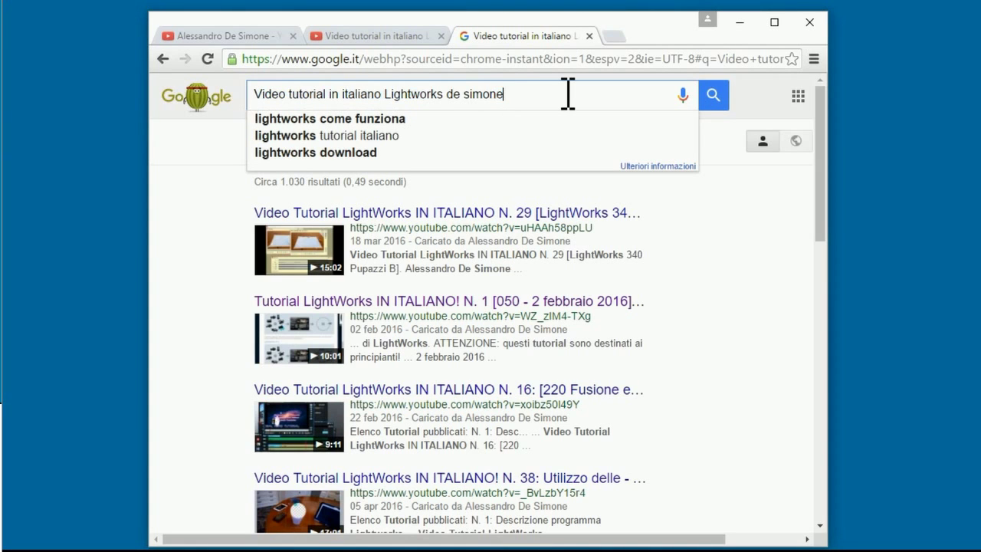
pyautogui.moveTo(818, 187); pyautogui.dragTo(829, 273)
# Show the Lightworks Pro YouTube channel, browse its uploaded videos to the end of the row and open the full video list
pyautogui.click(374, 35)
pyautogui.click(801, 287)
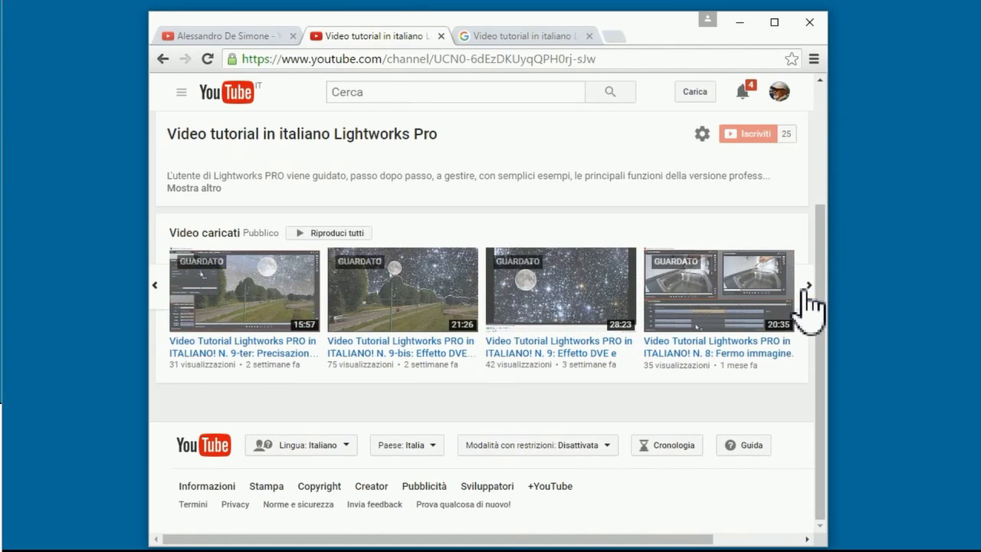
pyautogui.click(804, 288)
pyautogui.click(804, 287)
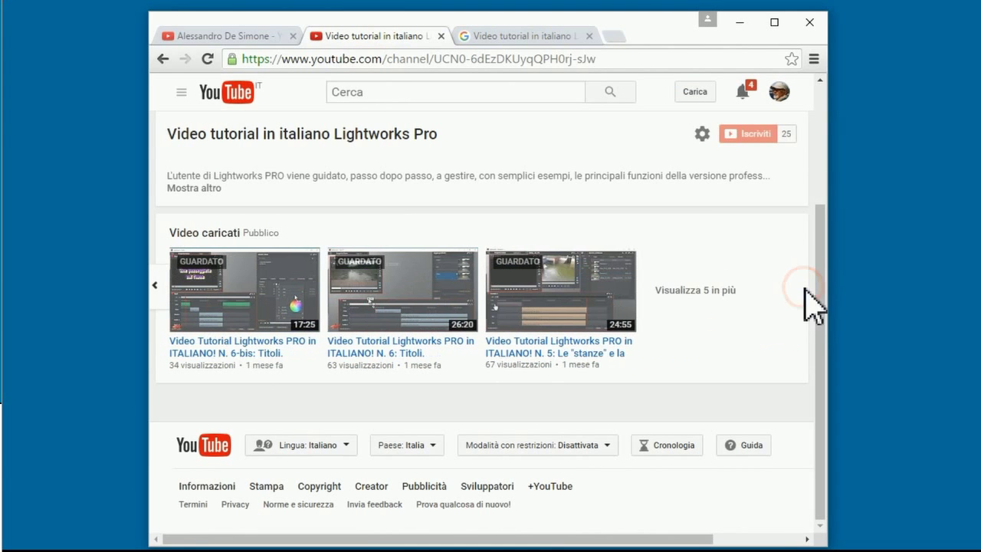
pyautogui.click(724, 290)
pyautogui.moveTo(823, 274); pyautogui.dragTo(771, 157)
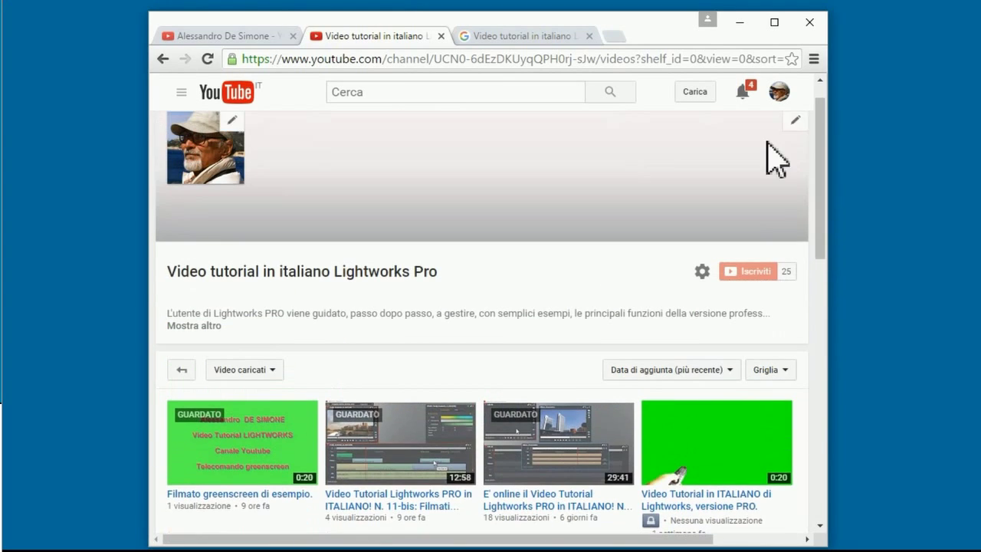
# Show the YouTube channel with the LightWorks Free tutorials, browse to the end of its uploads and load more videos
pyautogui.click(251, 31)
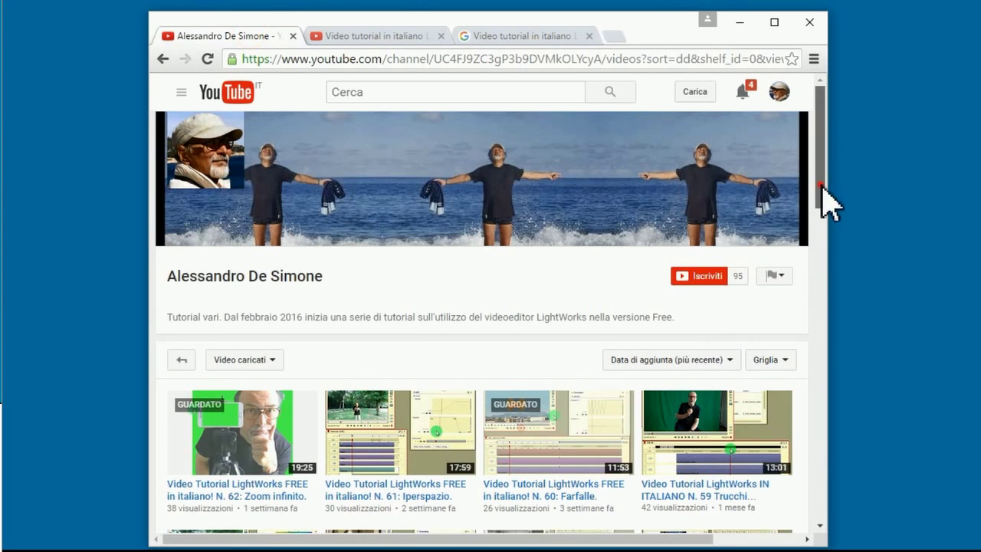
pyautogui.moveTo(821, 197); pyautogui.dragTo(821, 463)
pyautogui.click(481, 491)
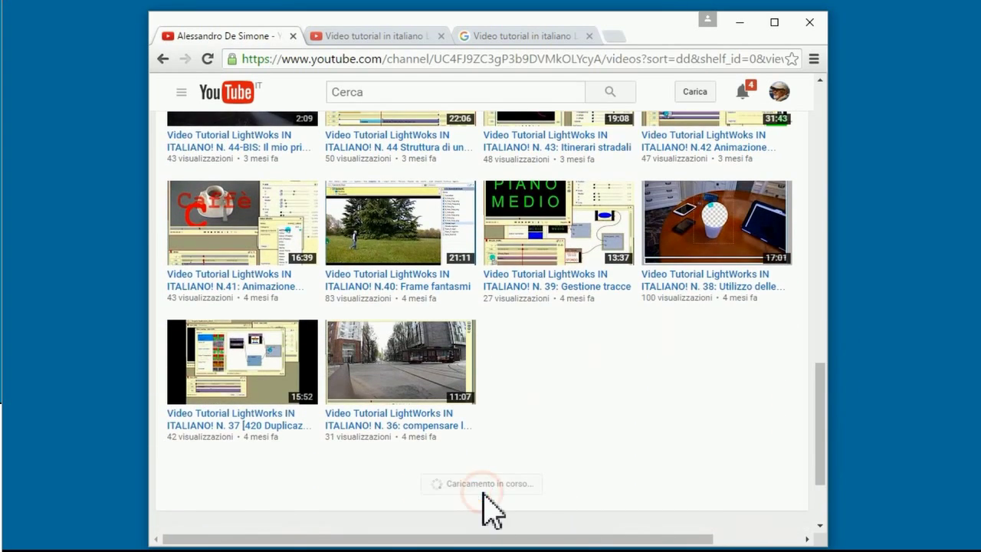